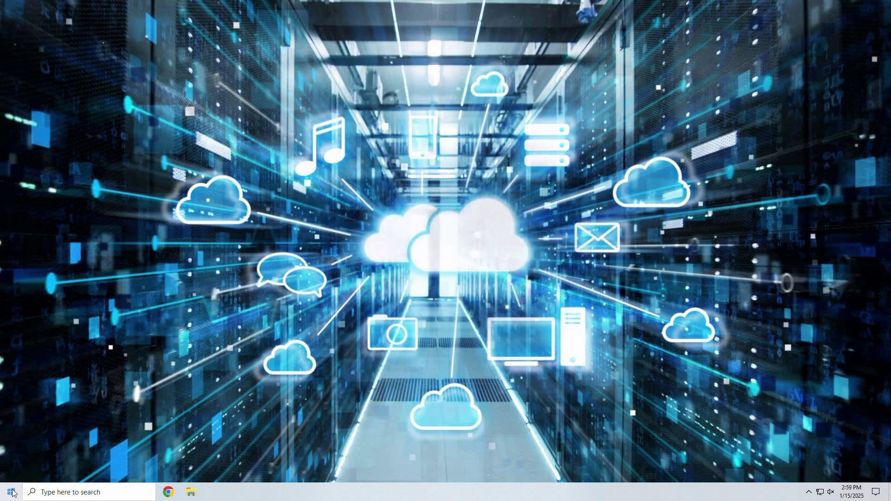
- Go to Settings > Update & Security > Files backup and choose Backup USB (E:) as the backup drive
click(12, 492)
click(11, 449)
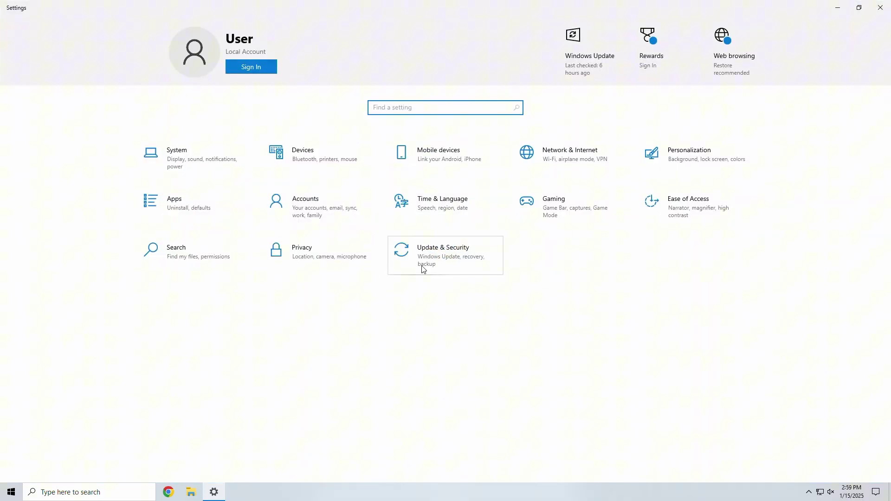
click(423, 269)
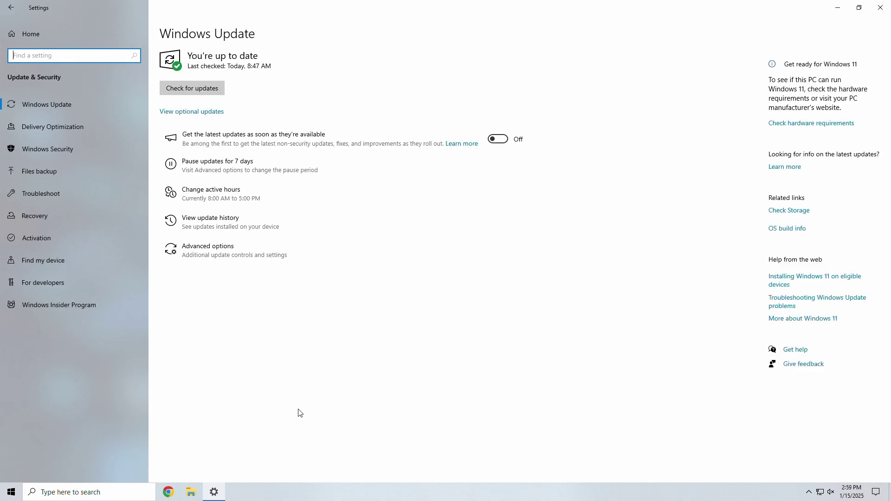
click(79, 177)
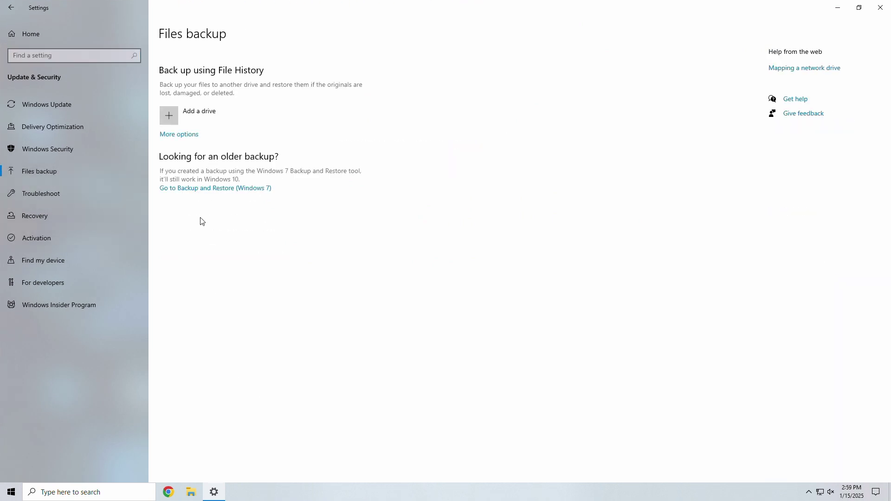
click(175, 114)
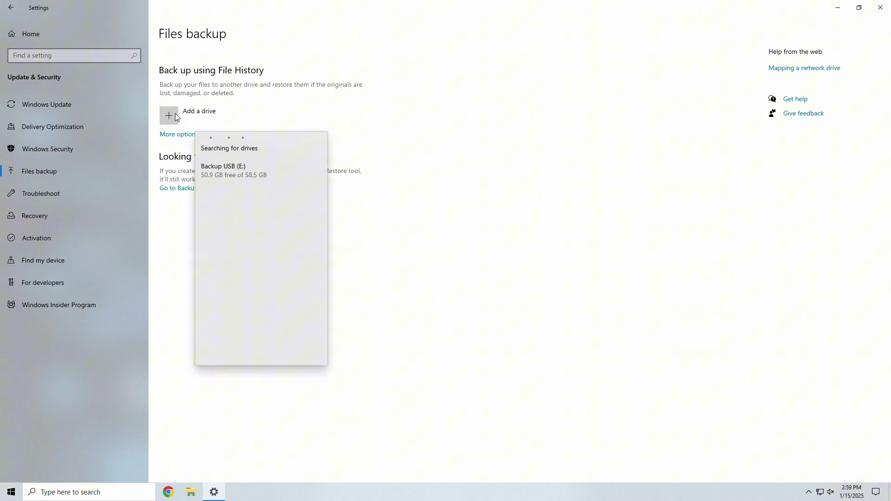
click(240, 168)
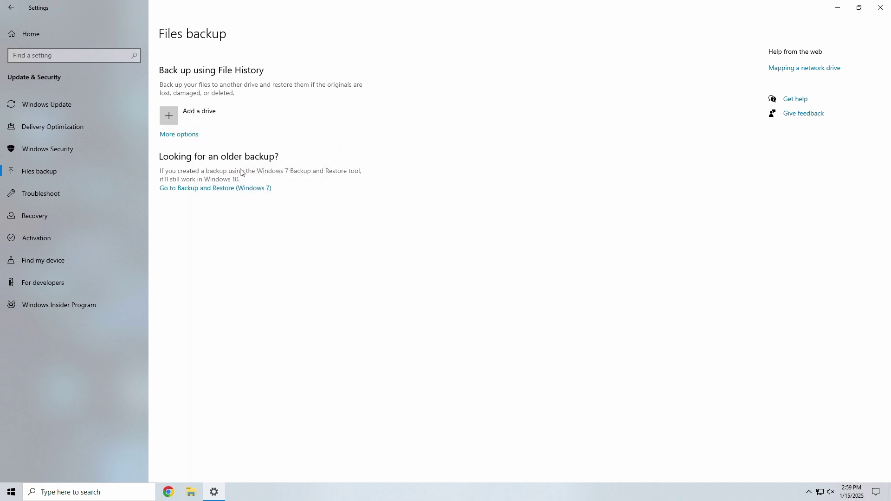